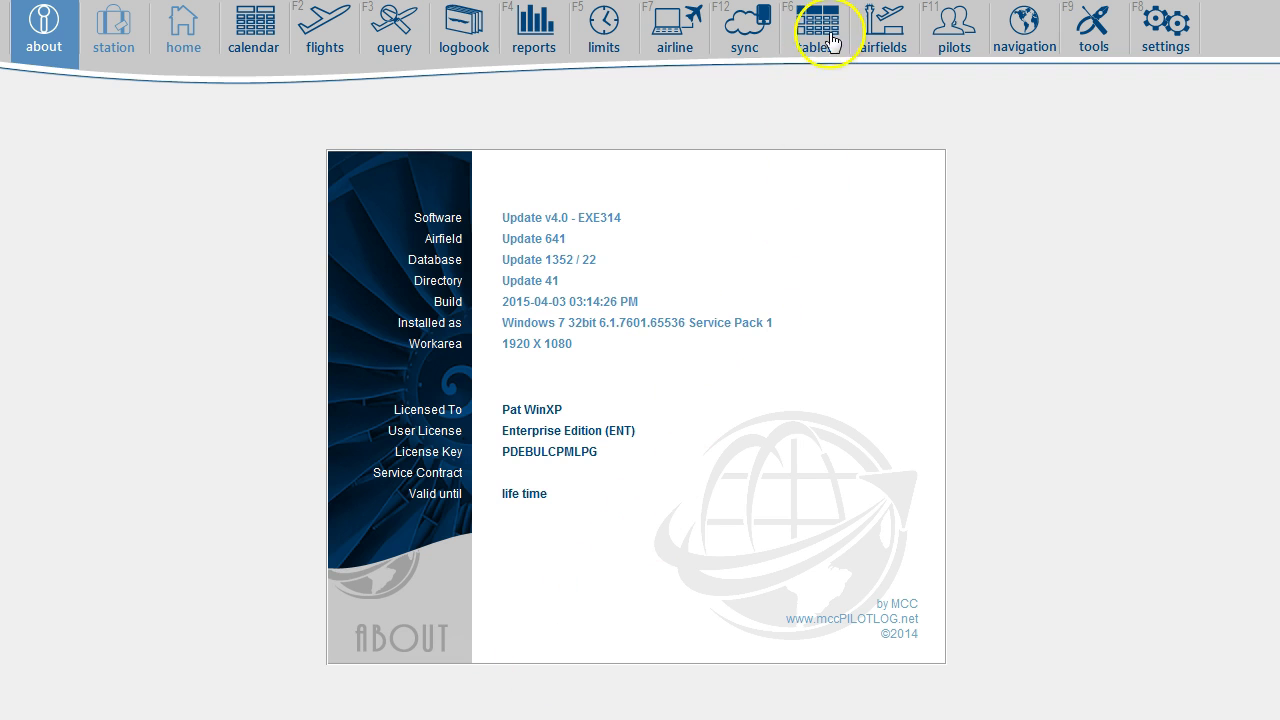
- Start a new record in the aircraft table and set its type to Simulator
left_click(820, 25)
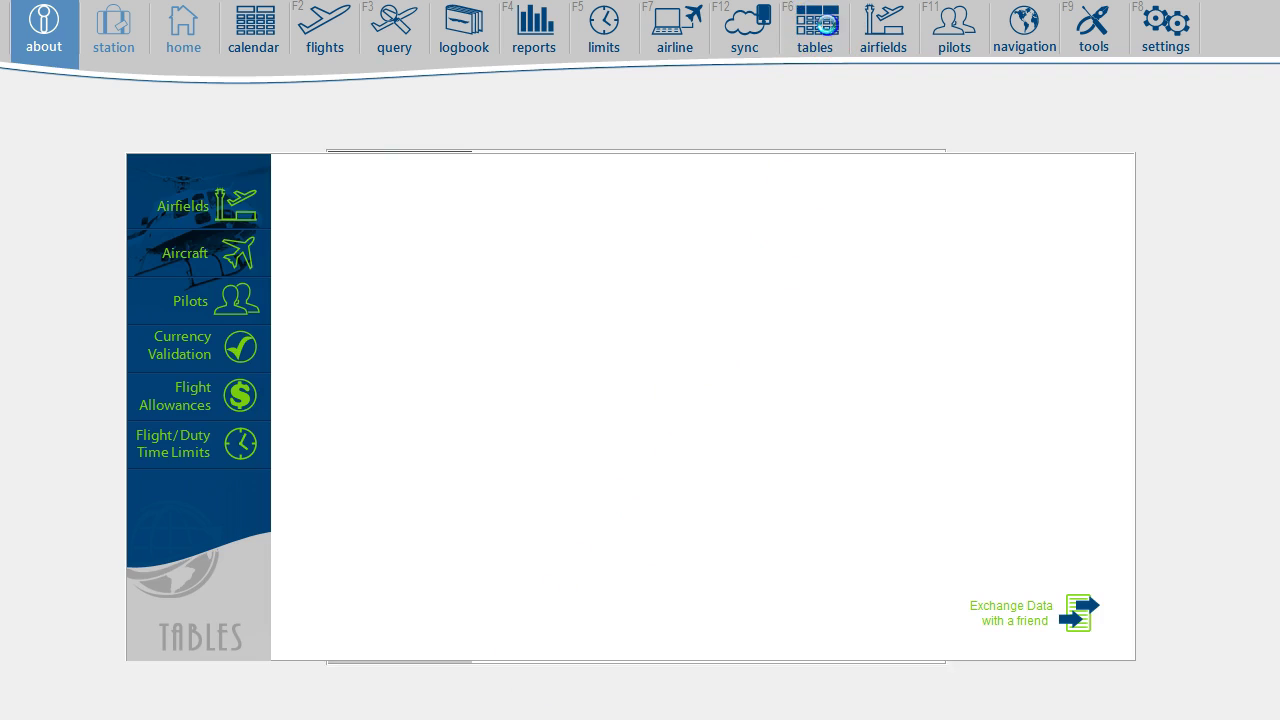
left_click(219, 256)
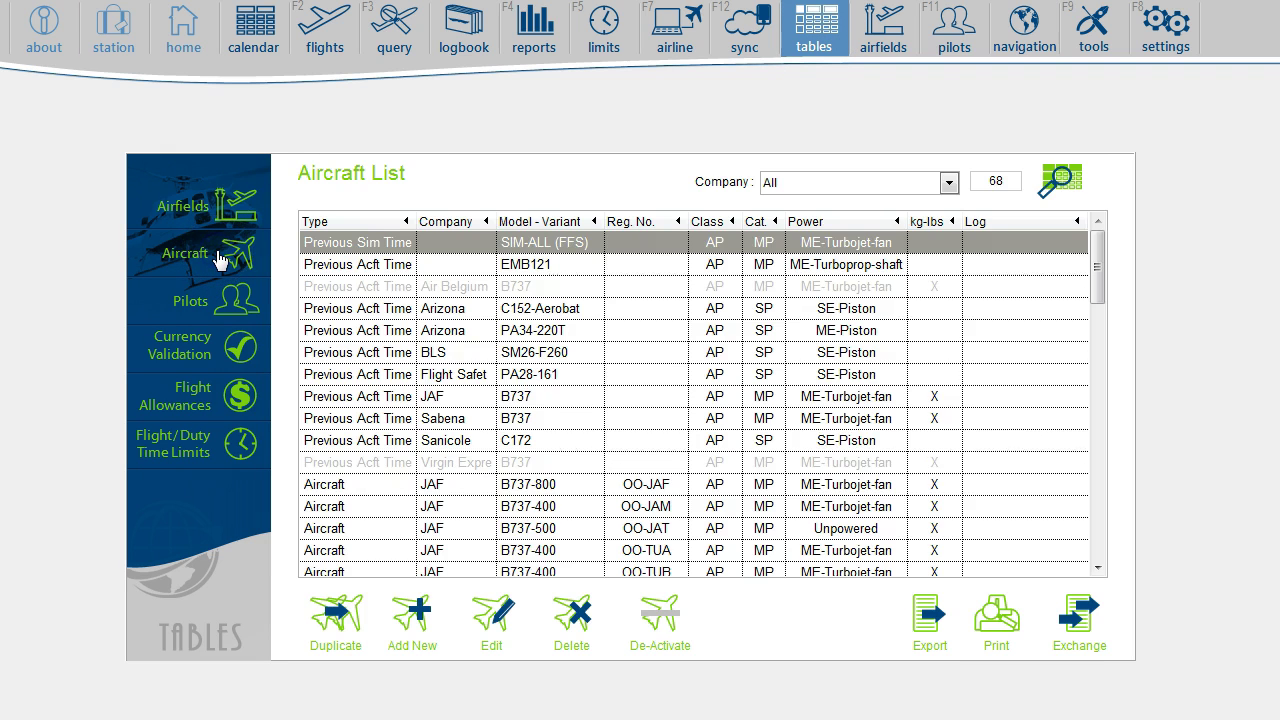
left_click(418, 612)
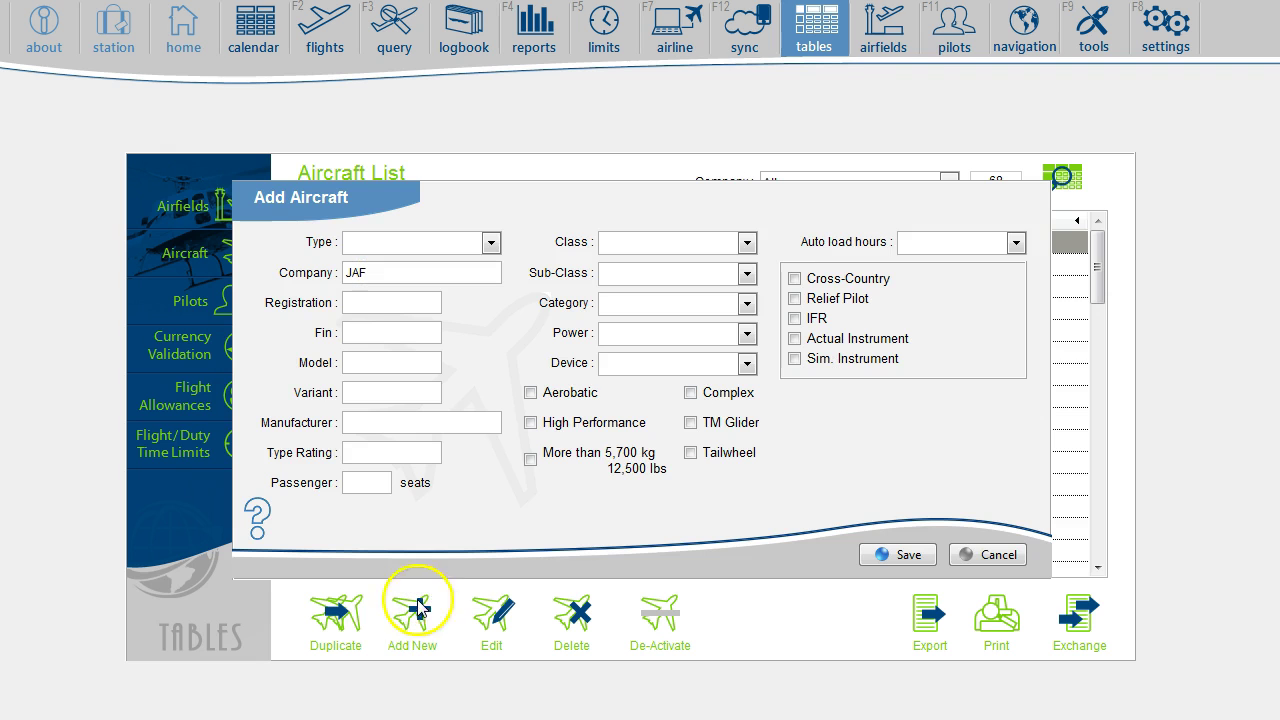
left_click(491, 244)
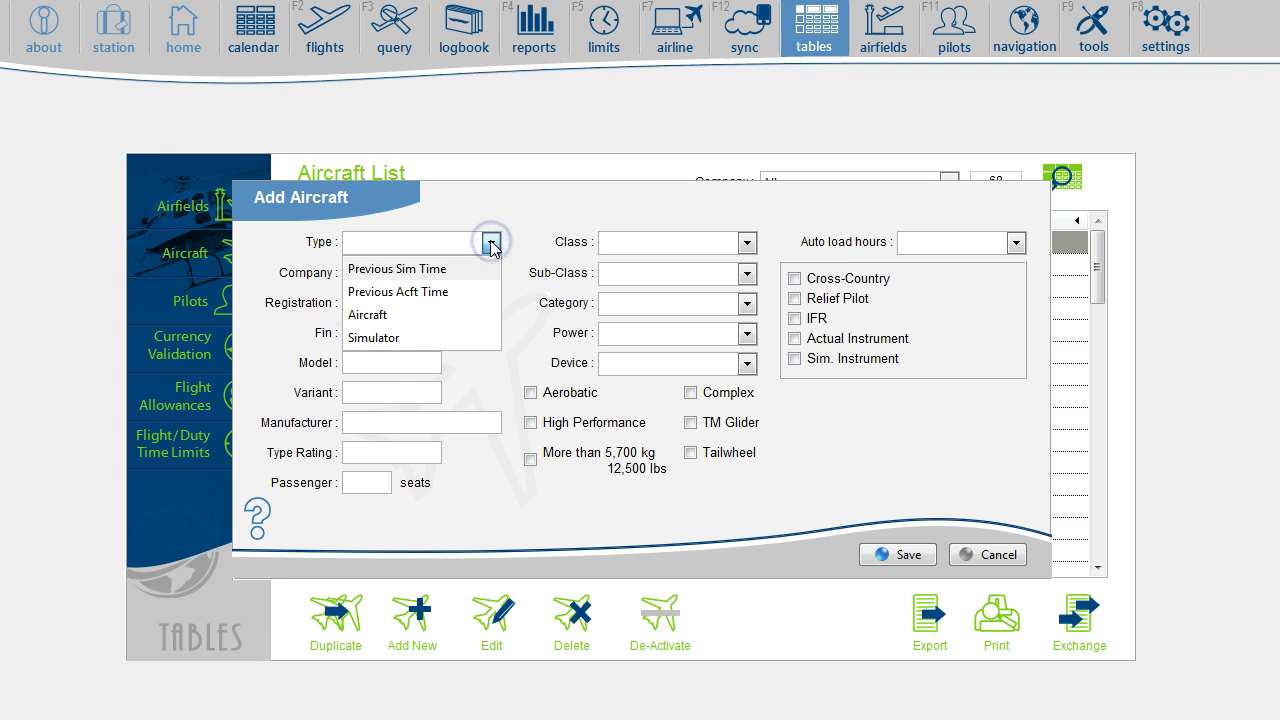
left_click(423, 340)
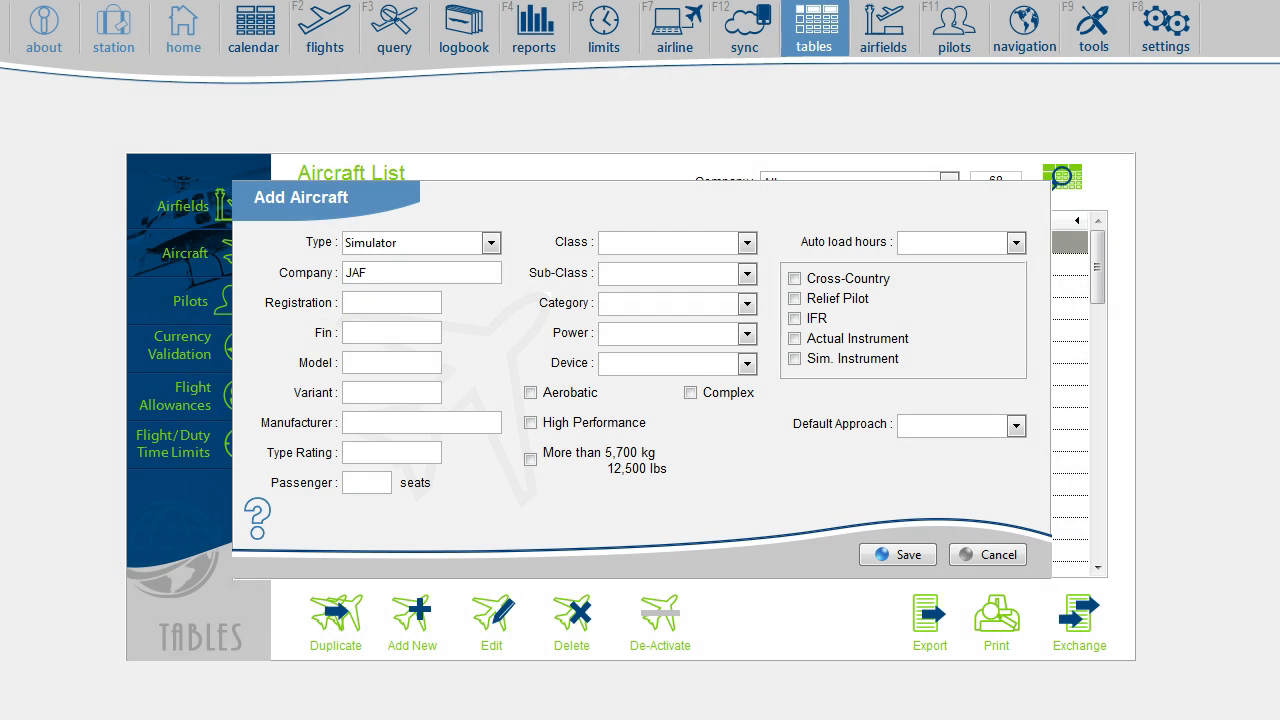
type("UK-146")
key("BackSpace")
key("BackSpace")
key("BackSpace")
key("BackSpace")
key("BackSpace")
key("BackSpace")
- Enter registration SIM787 and model B787 for the simulator, with FFS (Full Flight Sim) as its device
type("SIM787")
type("B787")
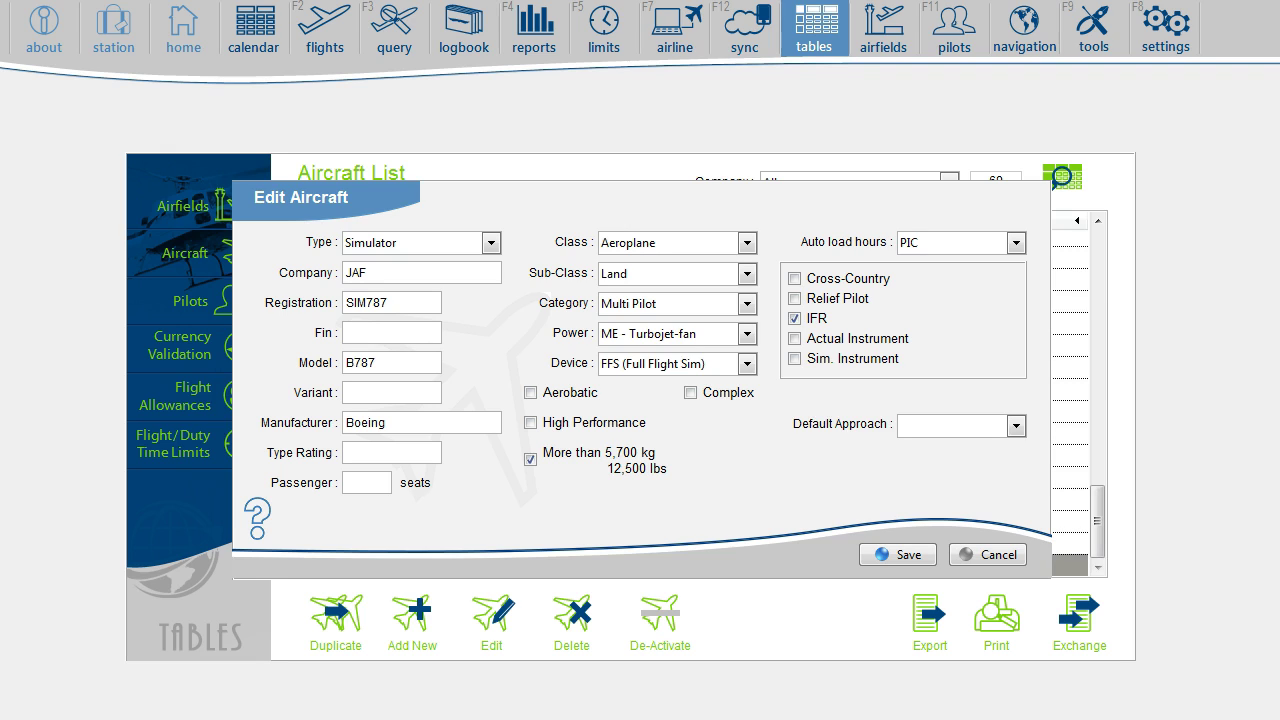
left_click(620, 363)
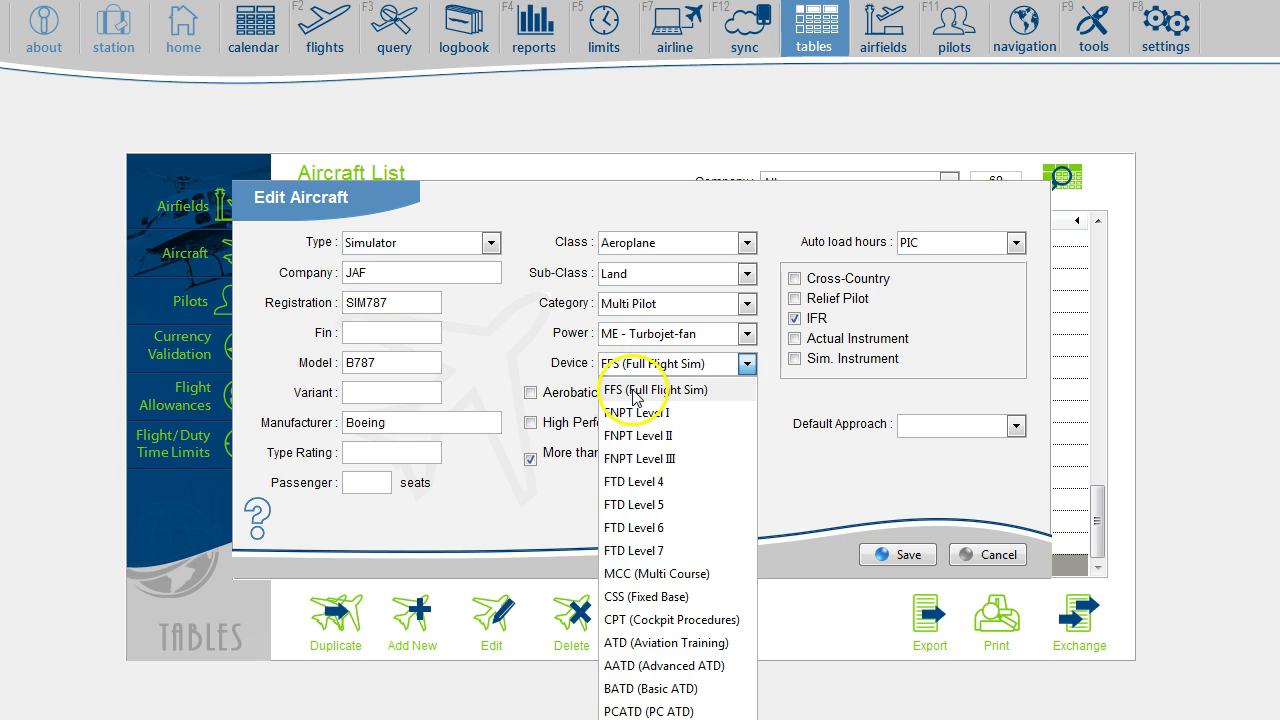
left_click(633, 390)
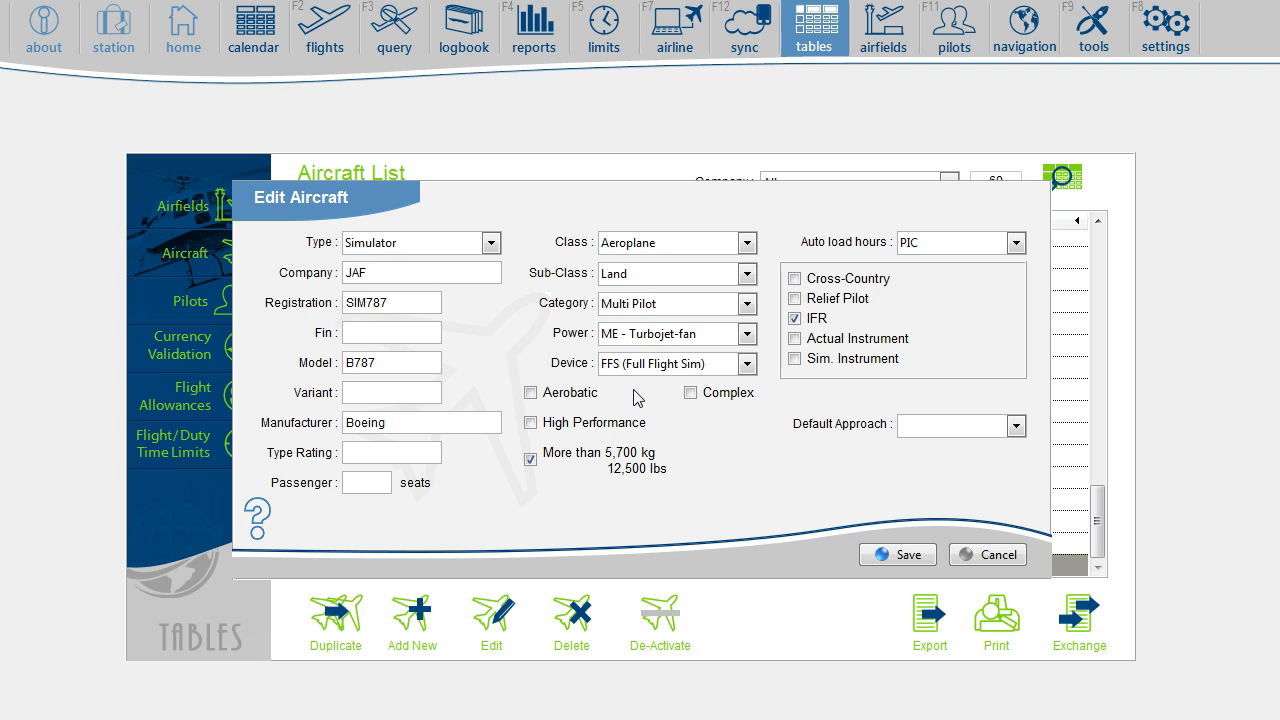
- Keep PIC for the auto-loaded hours, turn off IFR, and save the simulator record
left_click(932, 246)
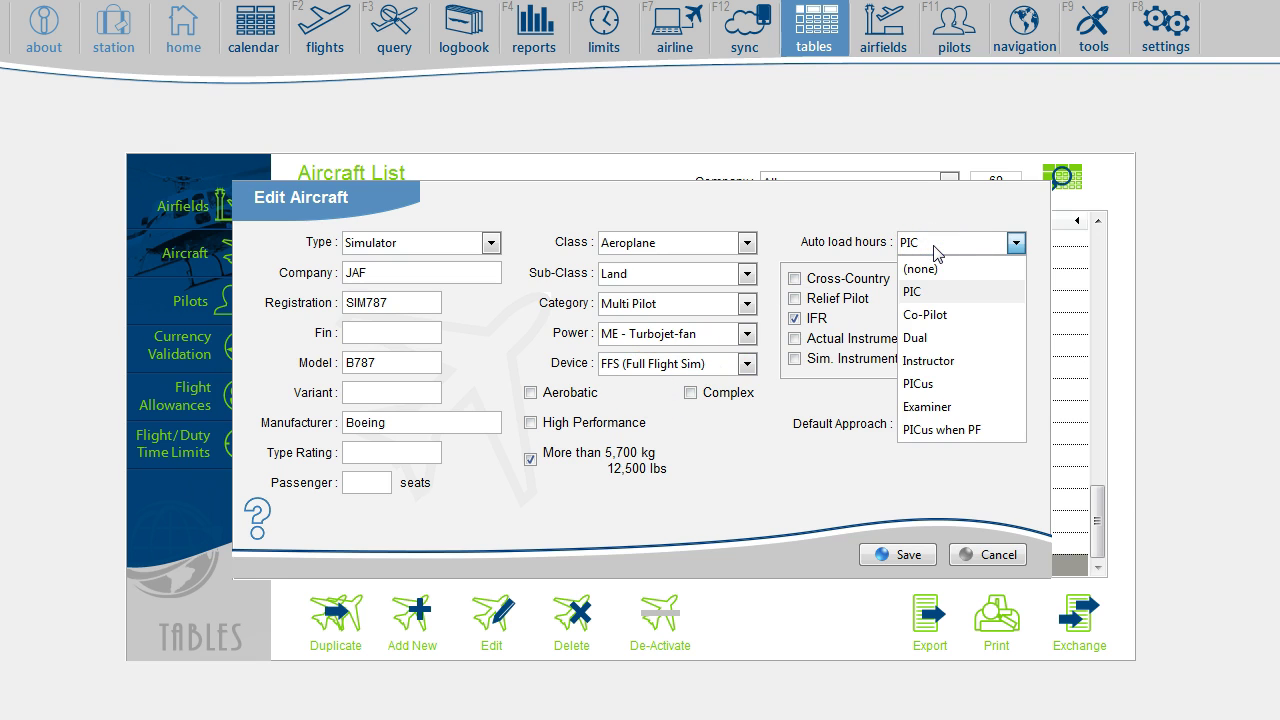
left_click(932, 247)
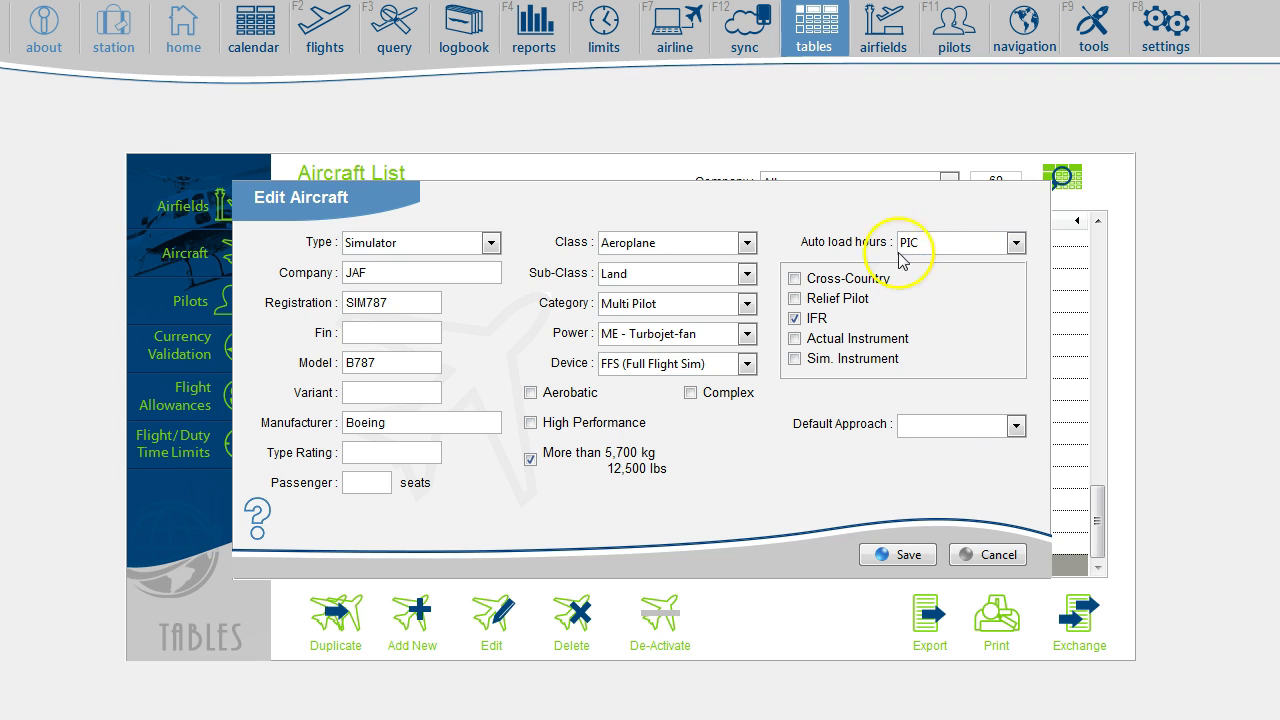
left_click(817, 320)
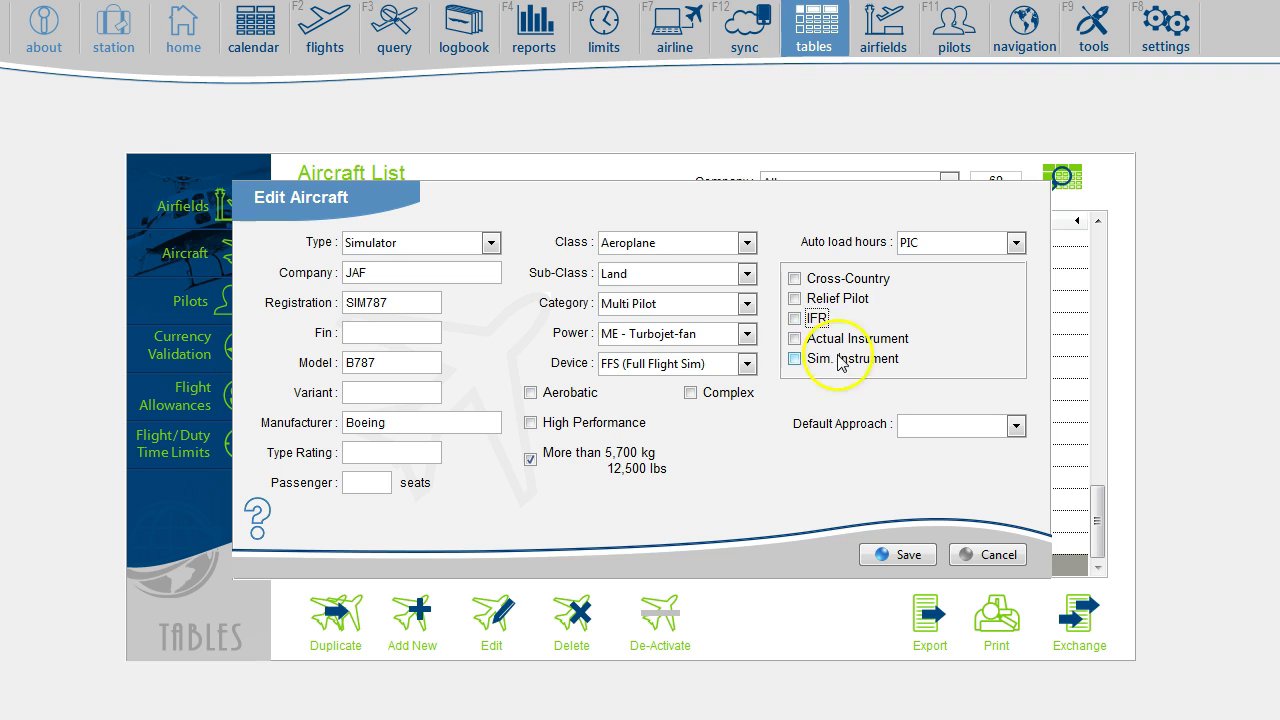
left_click(897, 557)
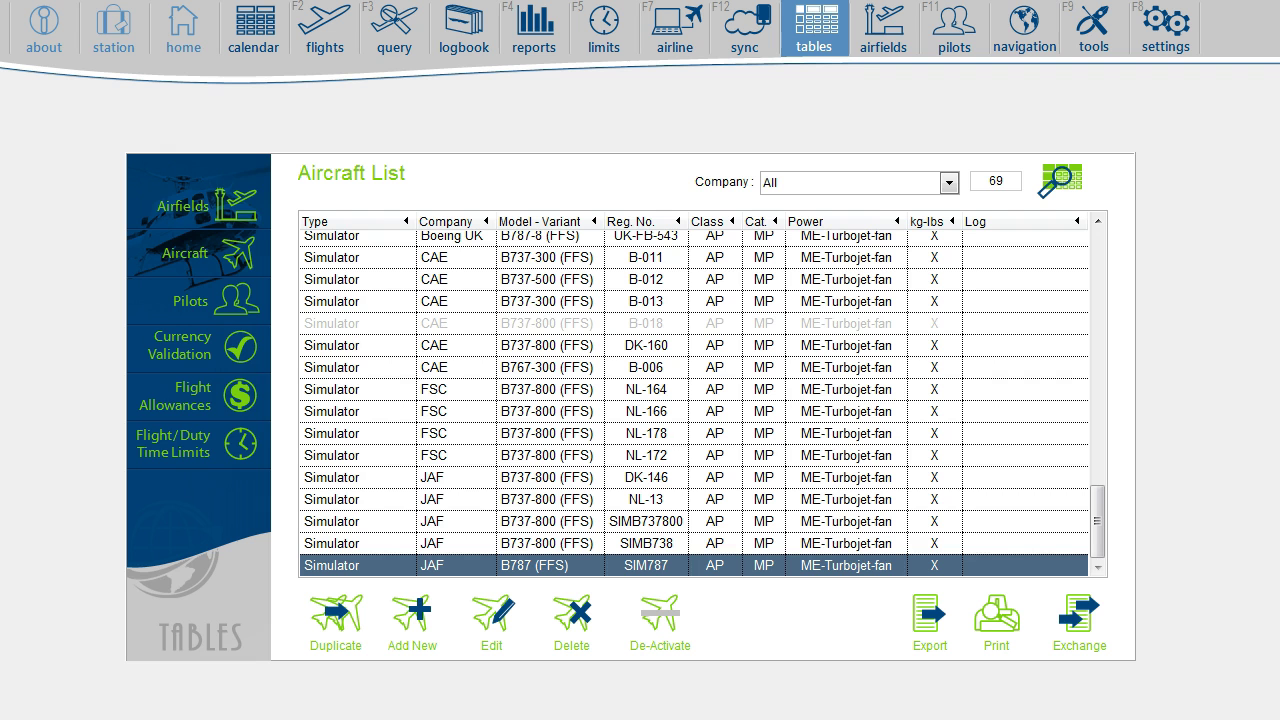
- Begin a new flight entry dated 2015-05-07 with SIM787 as the aircraft
left_click(312, 20)
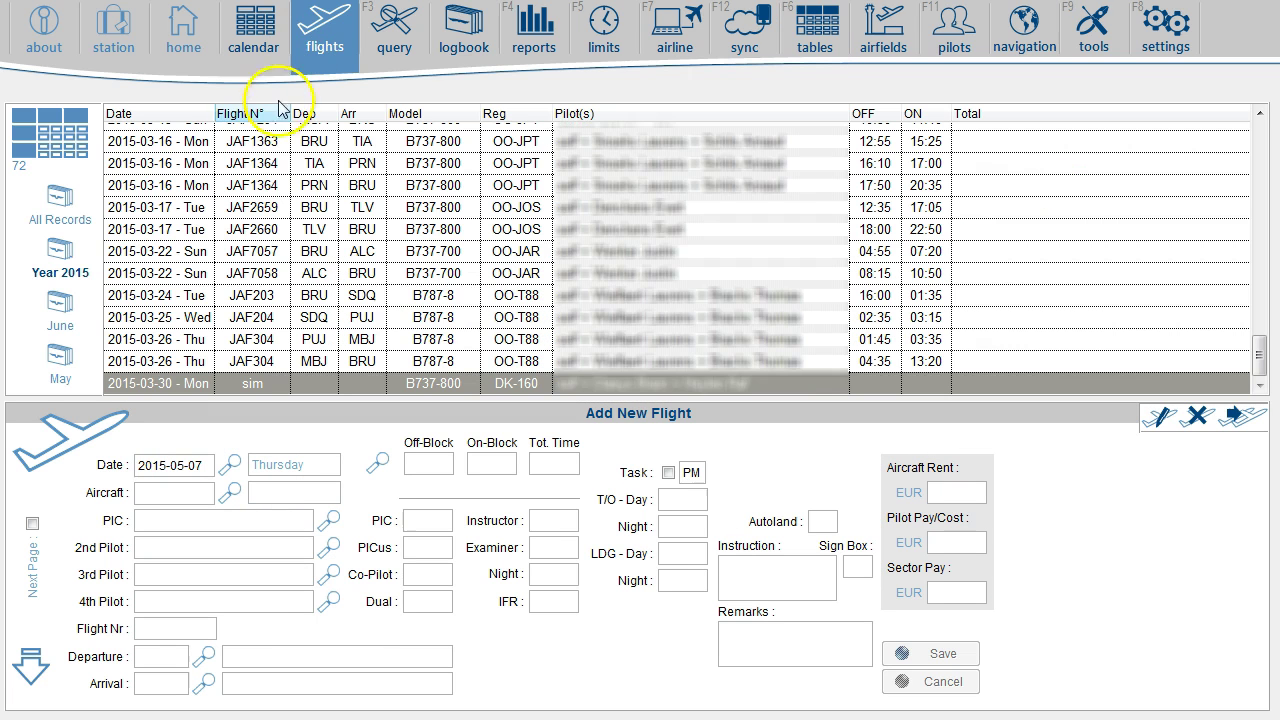
left_click(178, 492)
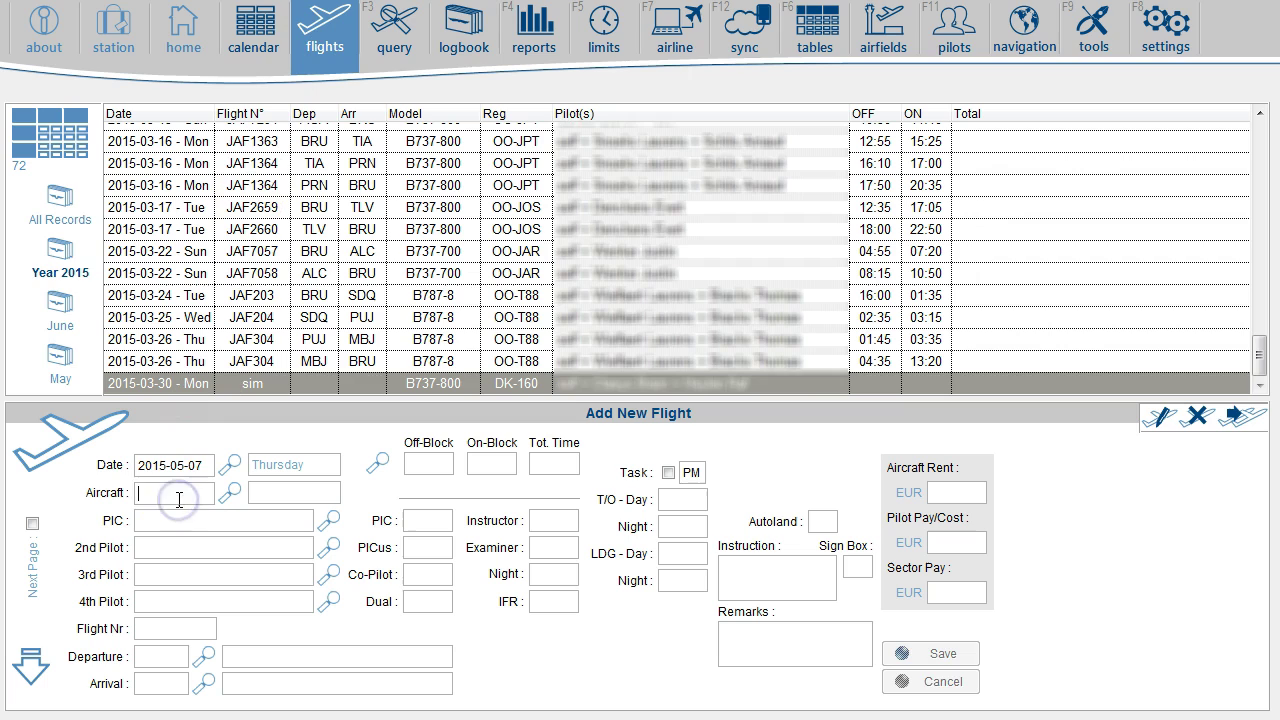
type("SIM787")
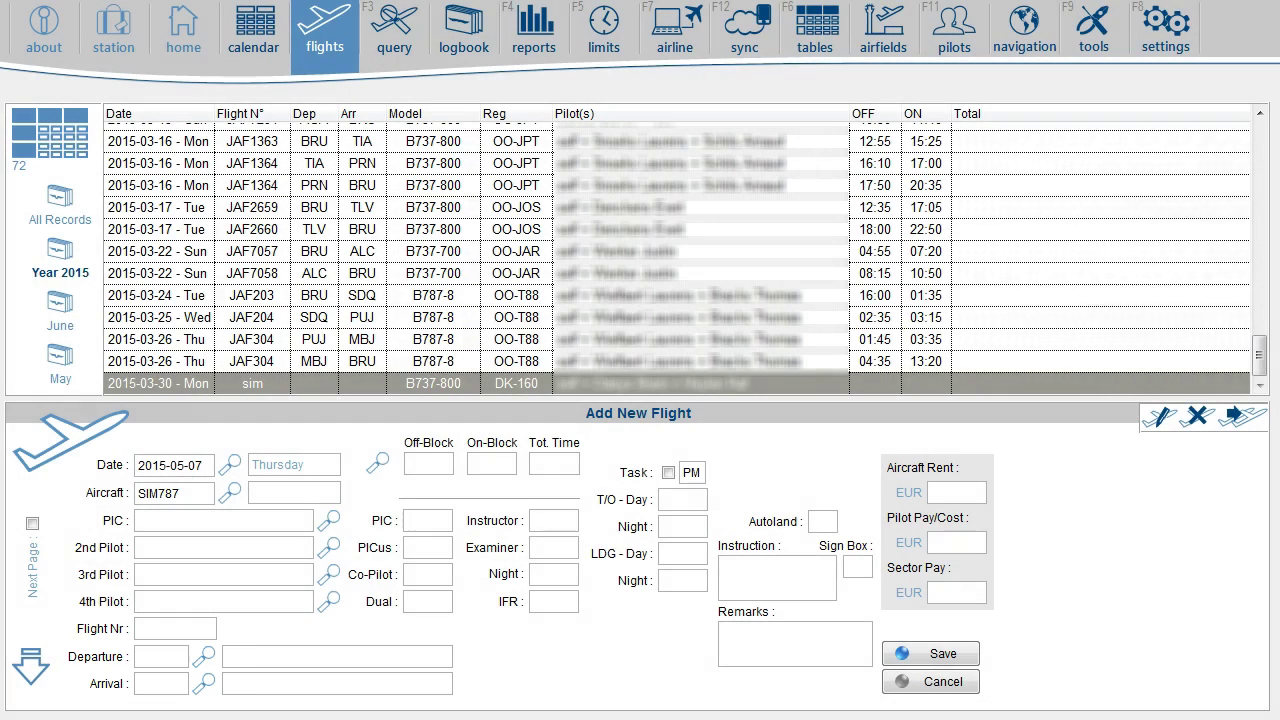
key("Tab")
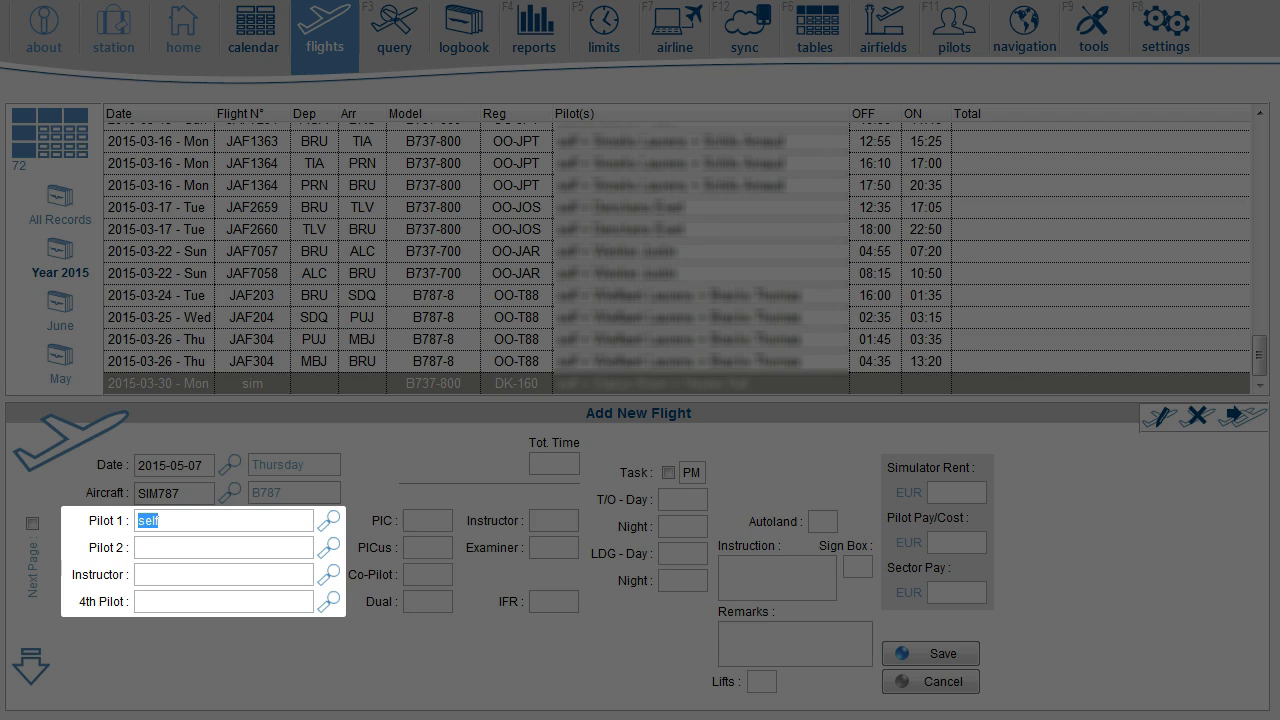
- Fill in the second pilot's name and the instructor's name for the simulator session
left_click(224, 547)
type("wief")
key("Tab")
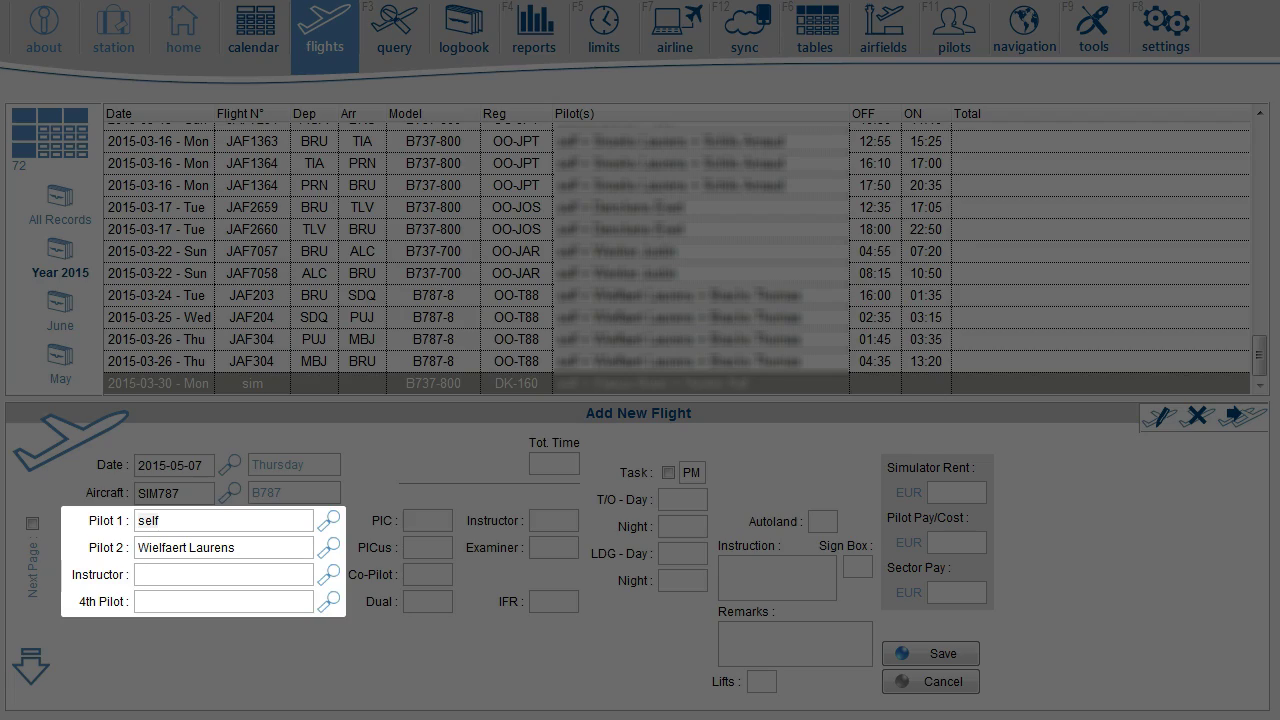
type("eri")
key("Tab")
key("Tab")
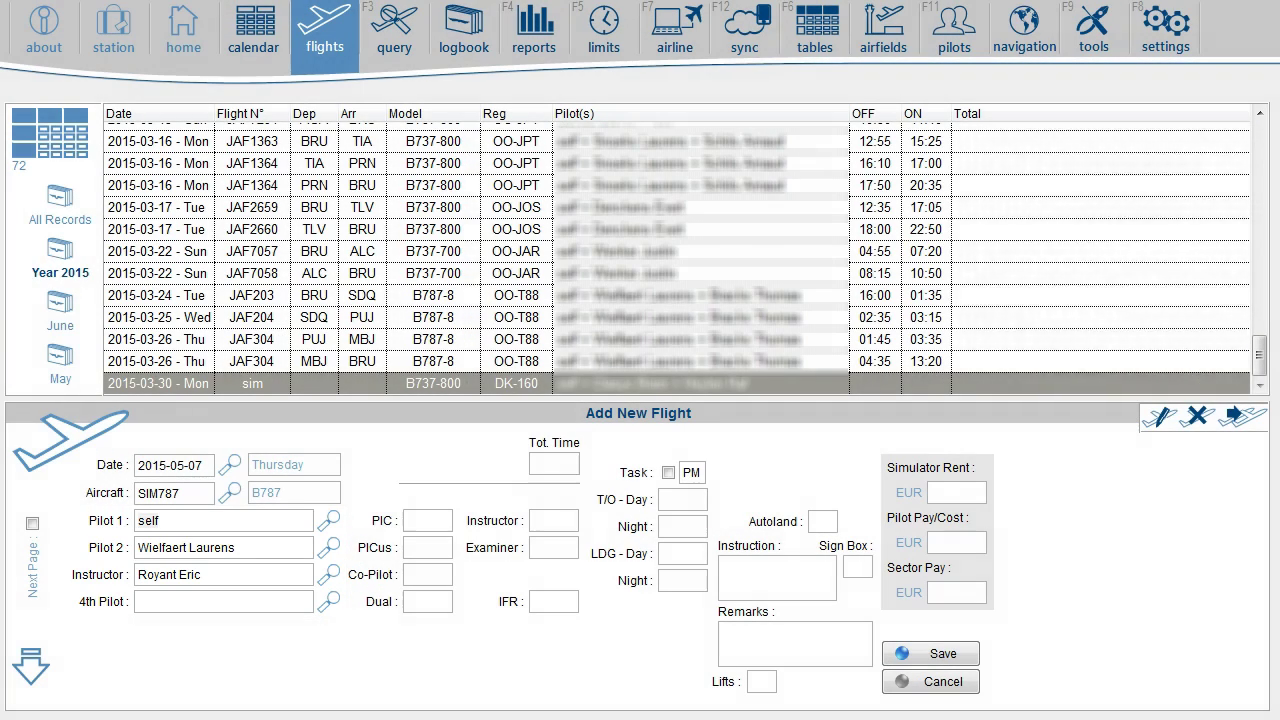
- Set the total time to 4:00, enter "winter recurrent" as the instruction, and save the session
type("400")
key("Tab")
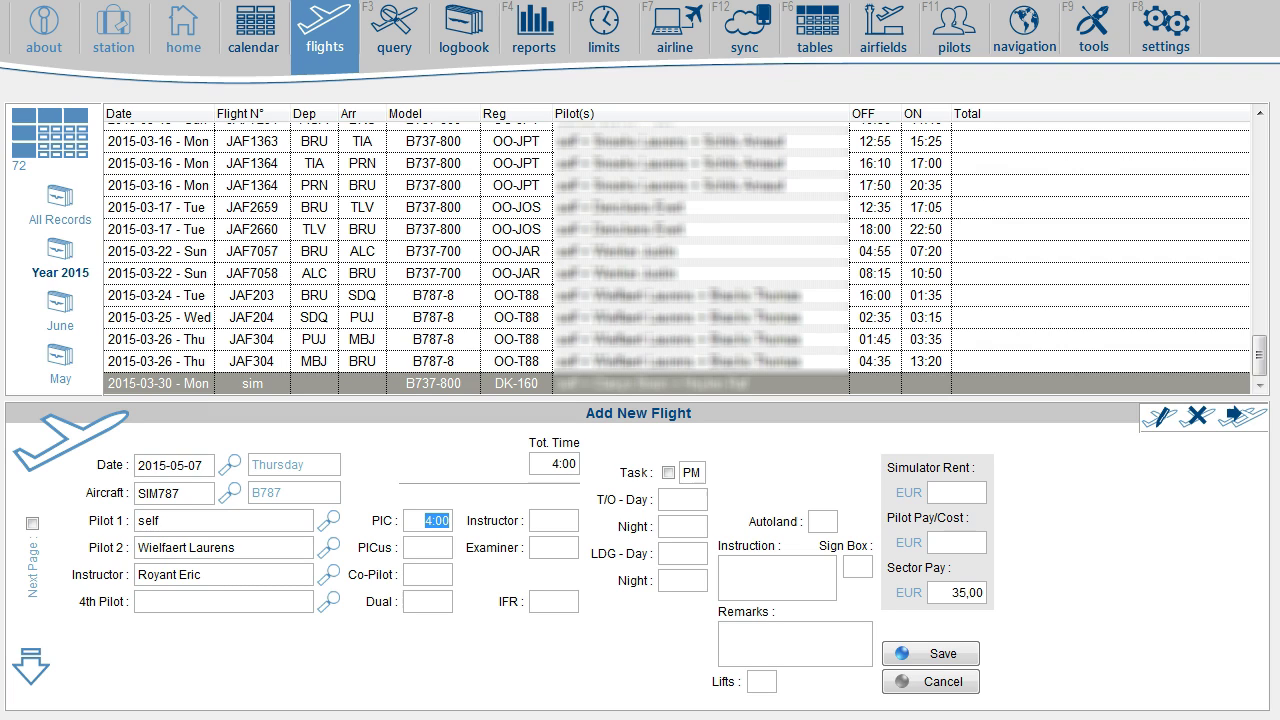
left_click(777, 578)
type("winter recurrent")
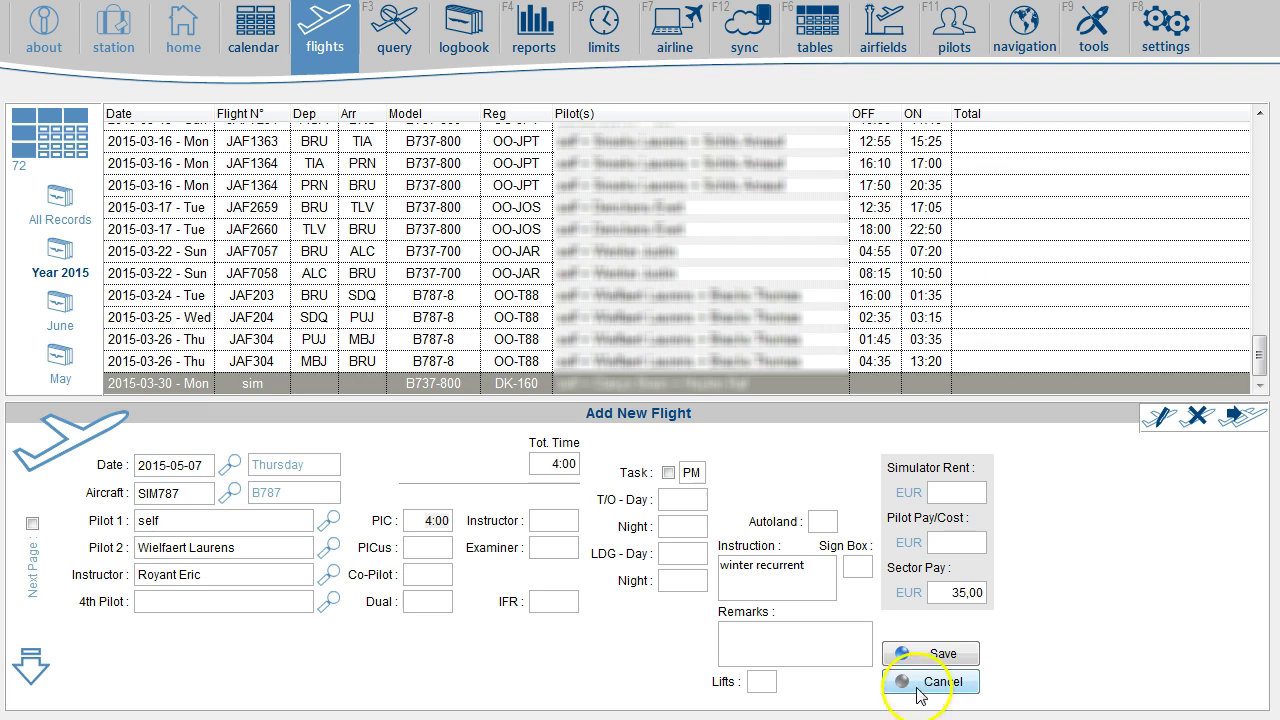
left_click(918, 653)
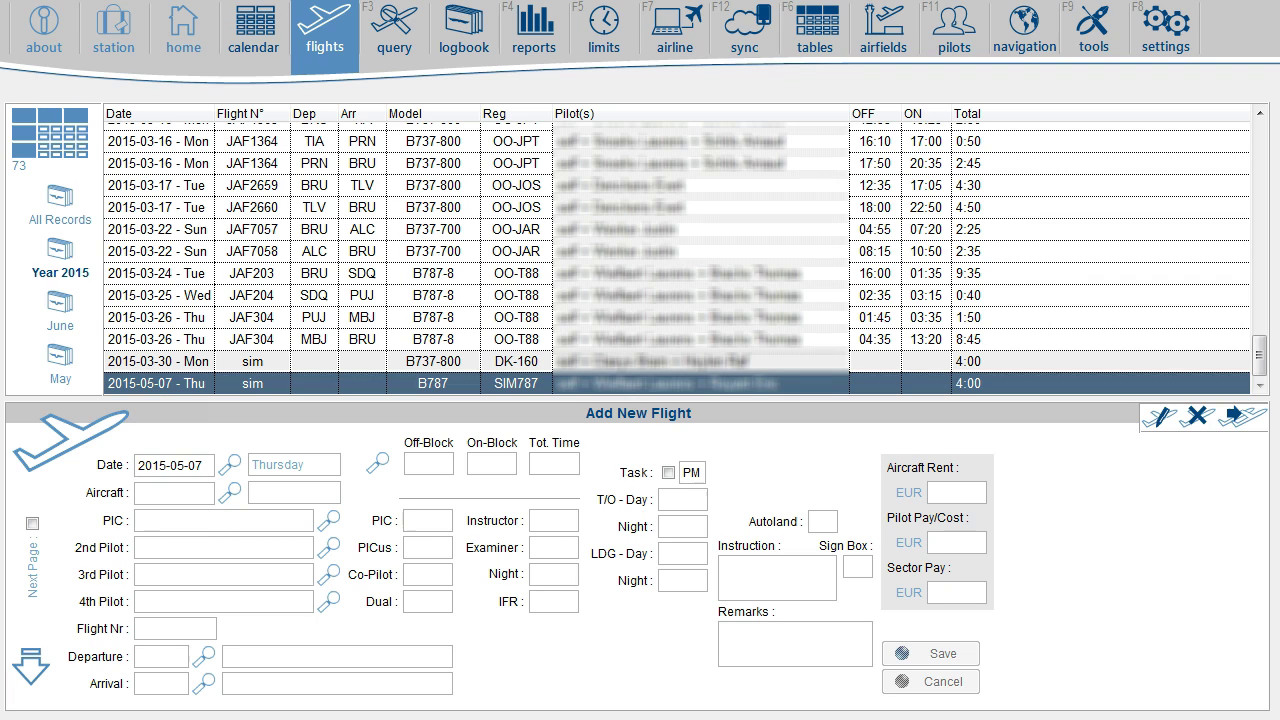
- Select the report G010 Function Time by Simulator Model and try the saved query Aircraft + Sim Instr as its filter
left_click(553, 38)
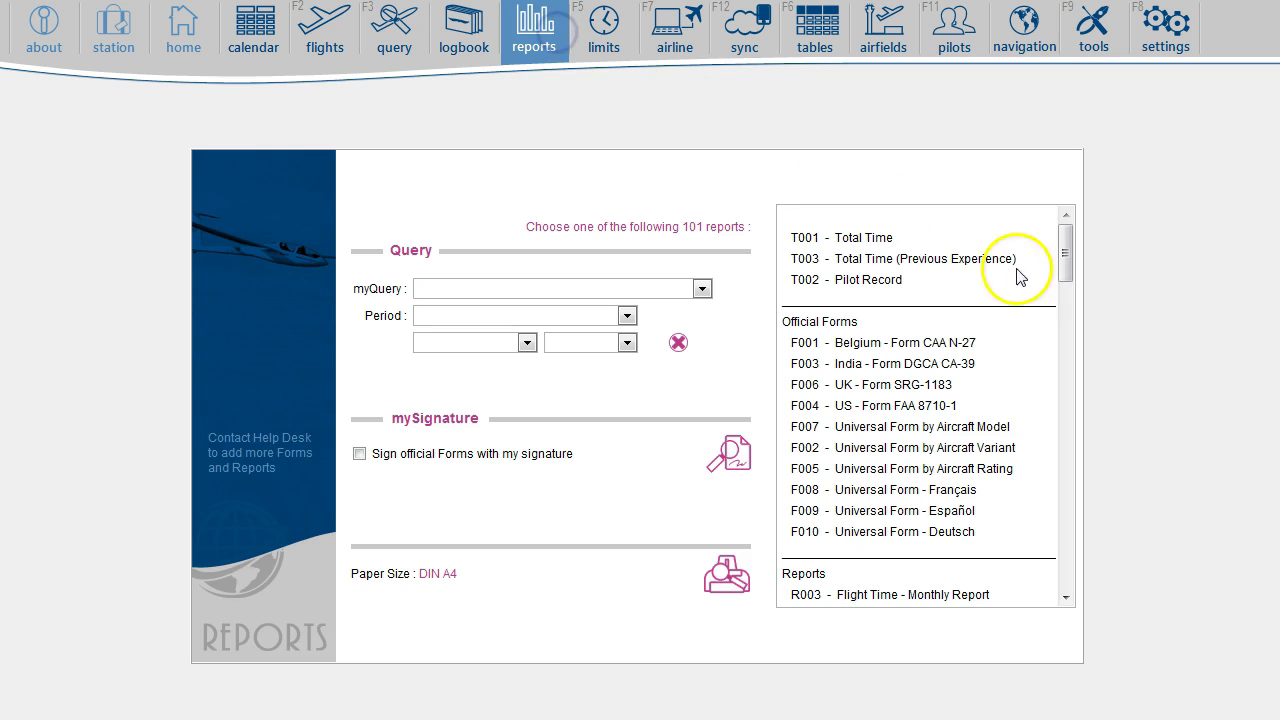
left_click_drag(1066, 252, 1070, 428)
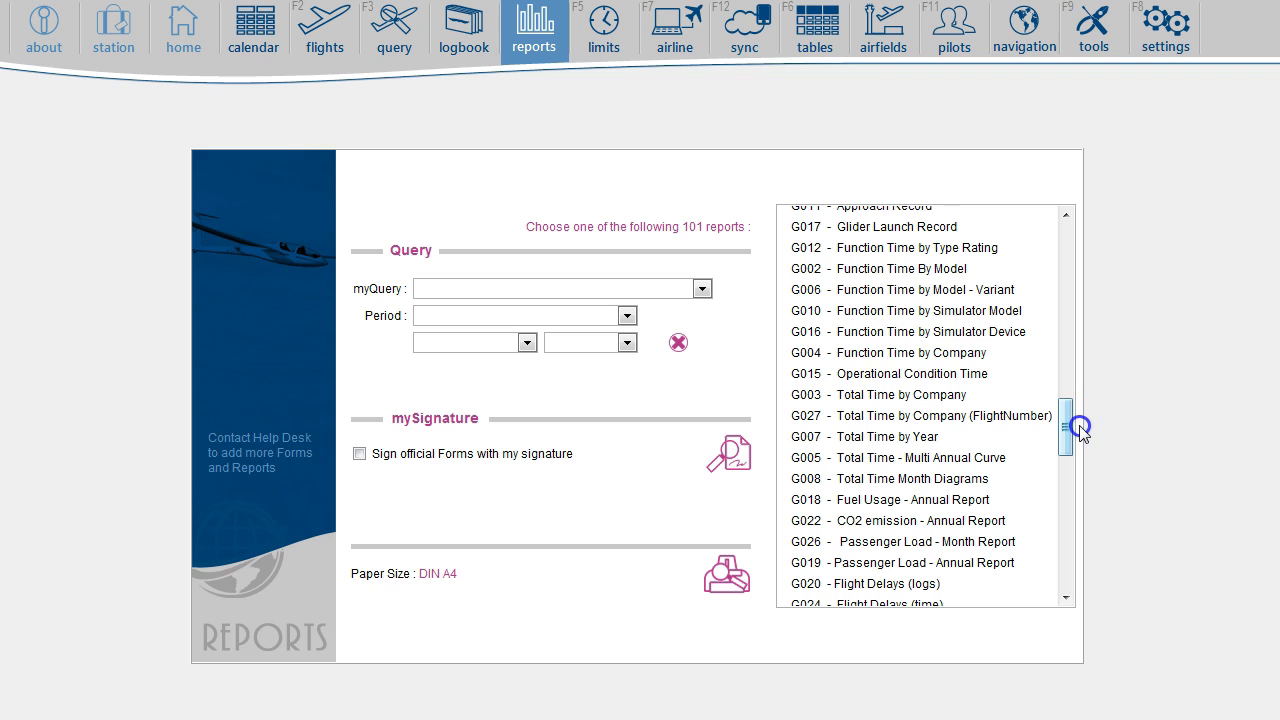
left_click(893, 316)
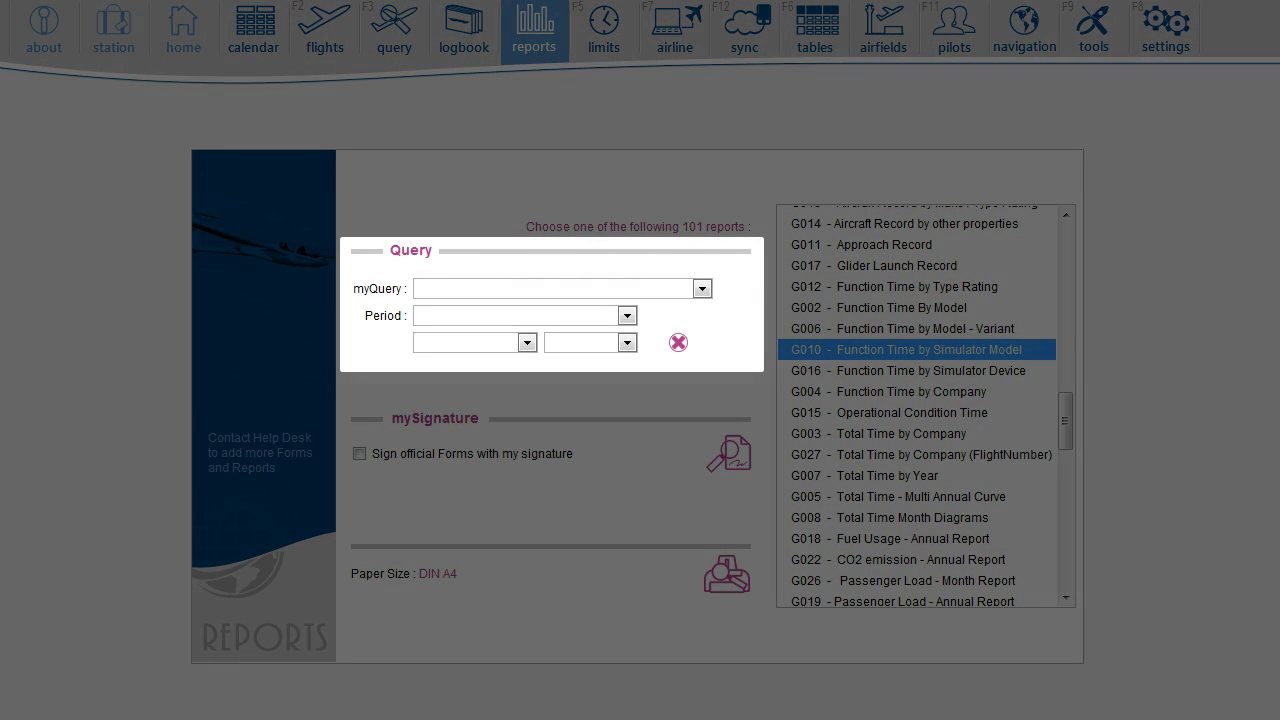
left_click(702, 289)
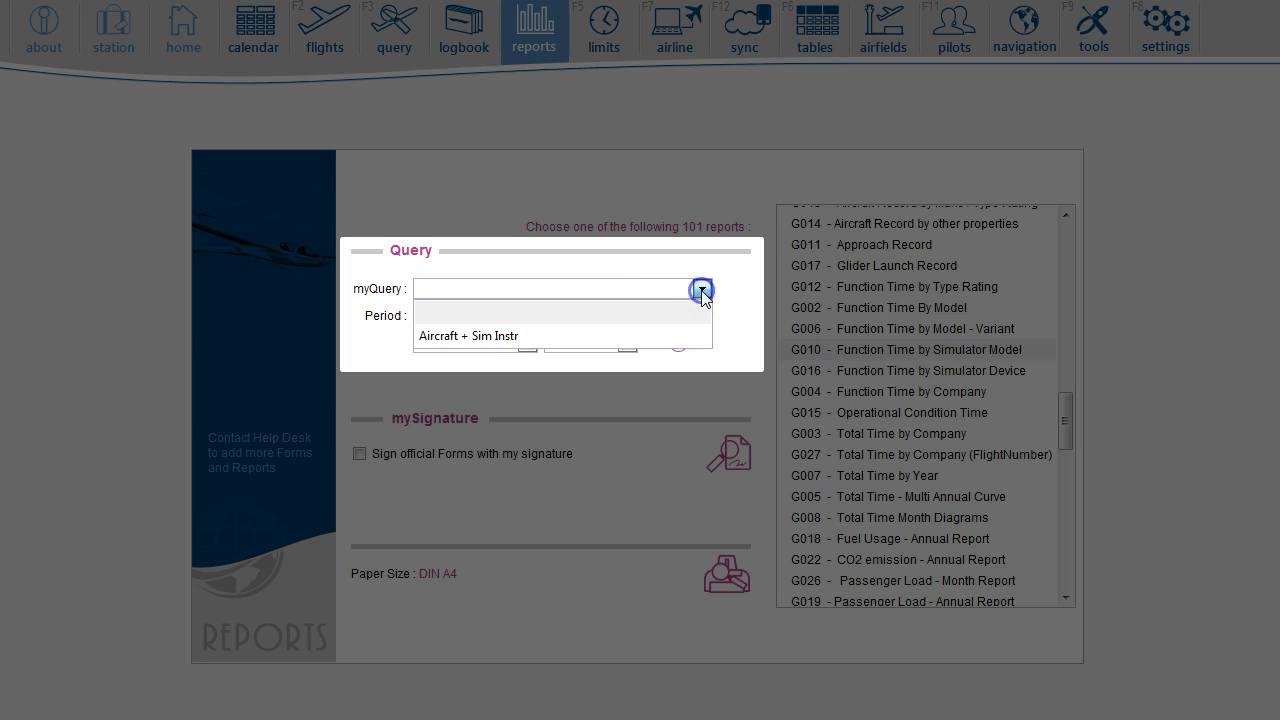
left_click(686, 334)
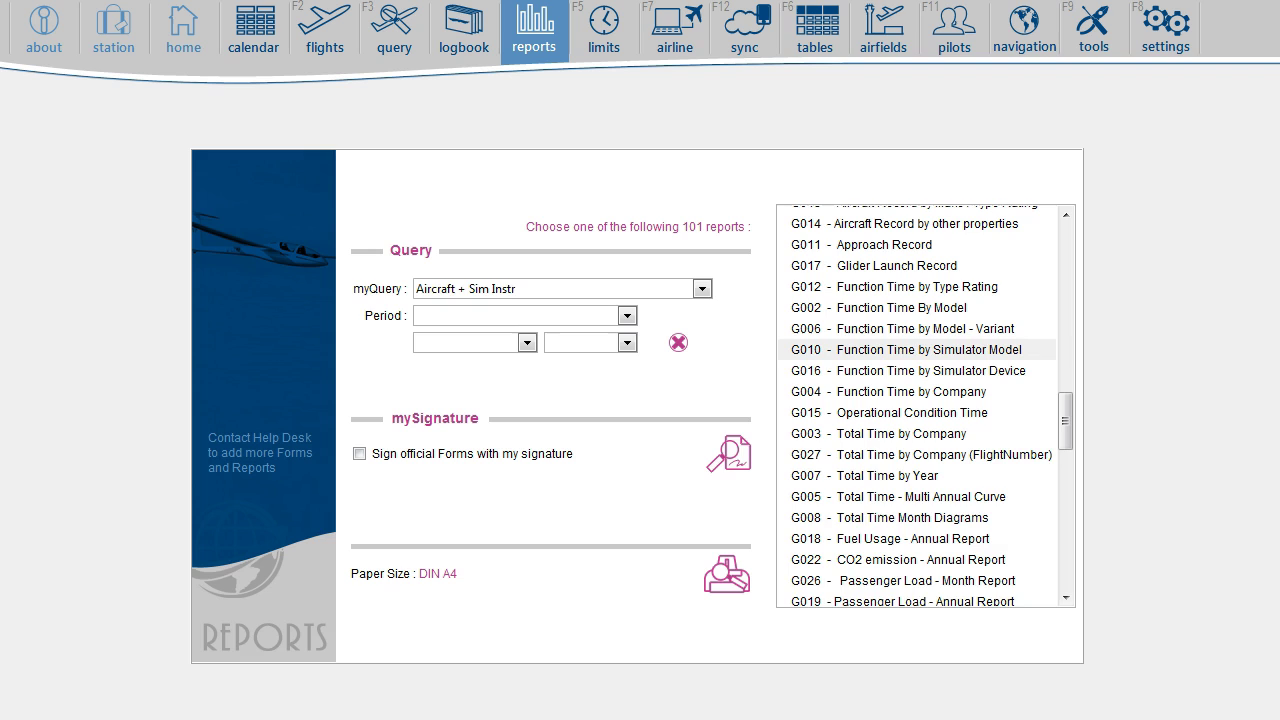
left_click(906, 362)
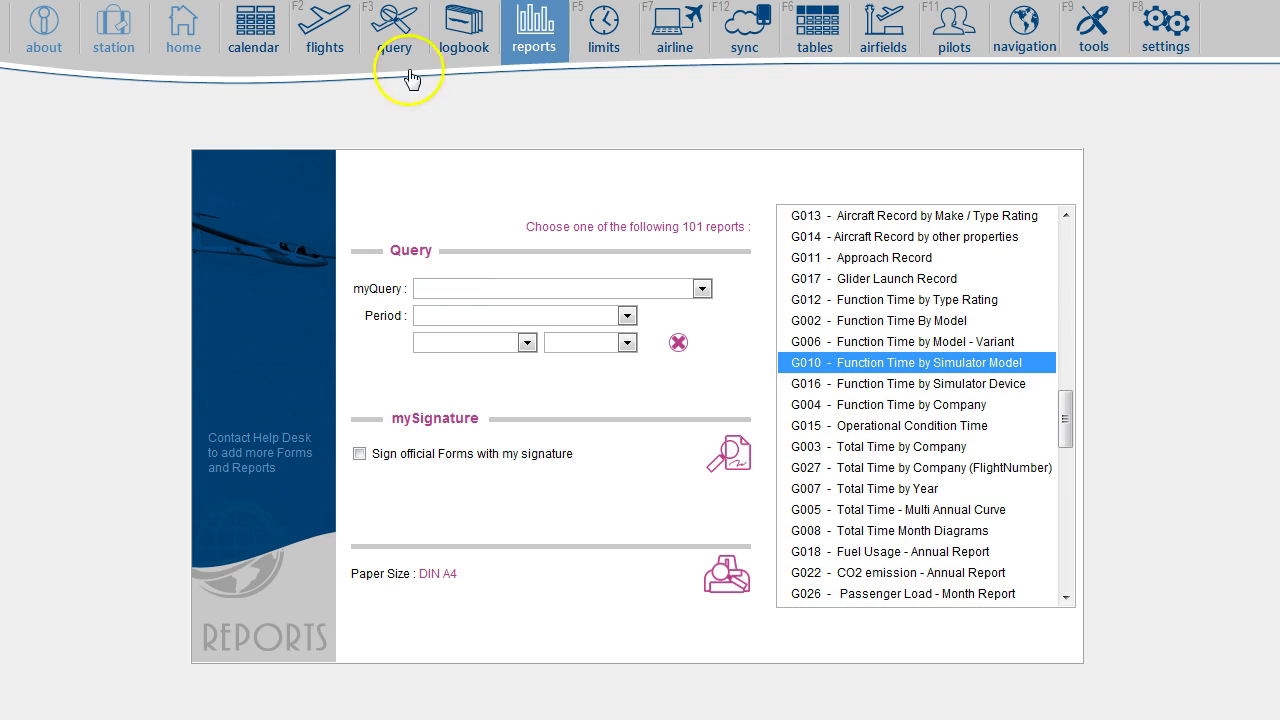
- Examine the simulator record printing options in the logbook format settings
left_click(464, 35)
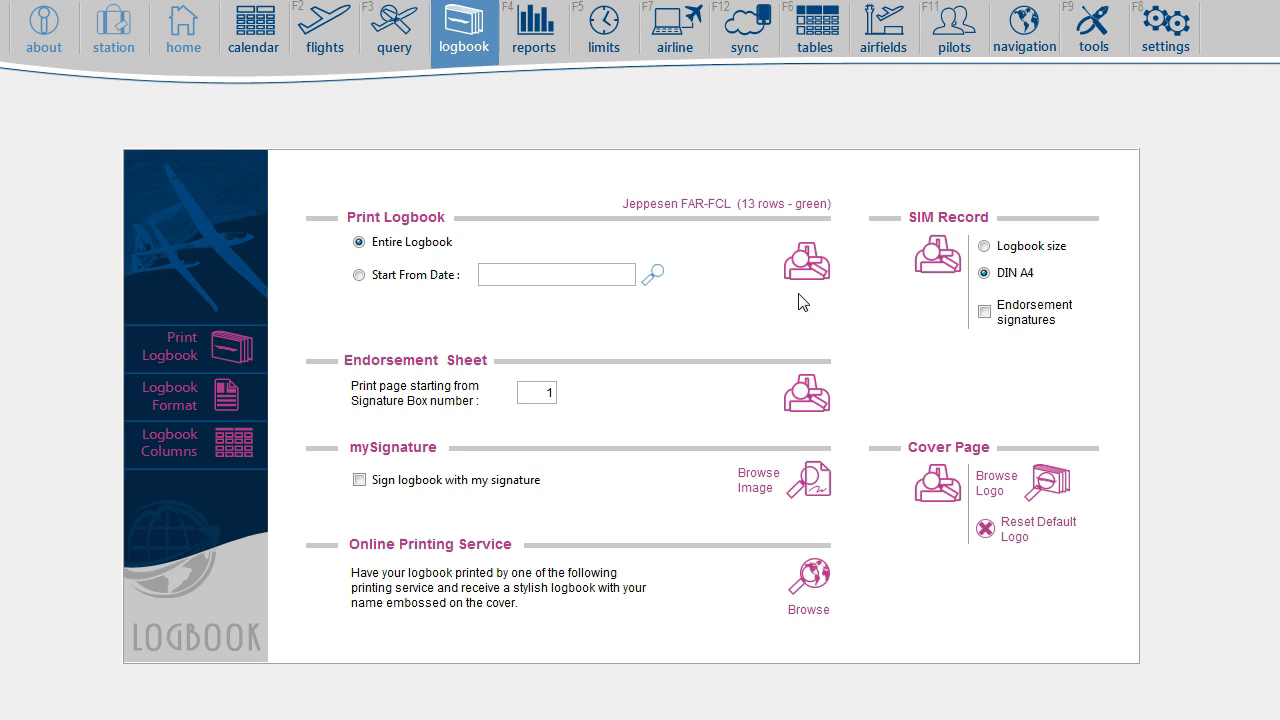
left_click(203, 403)
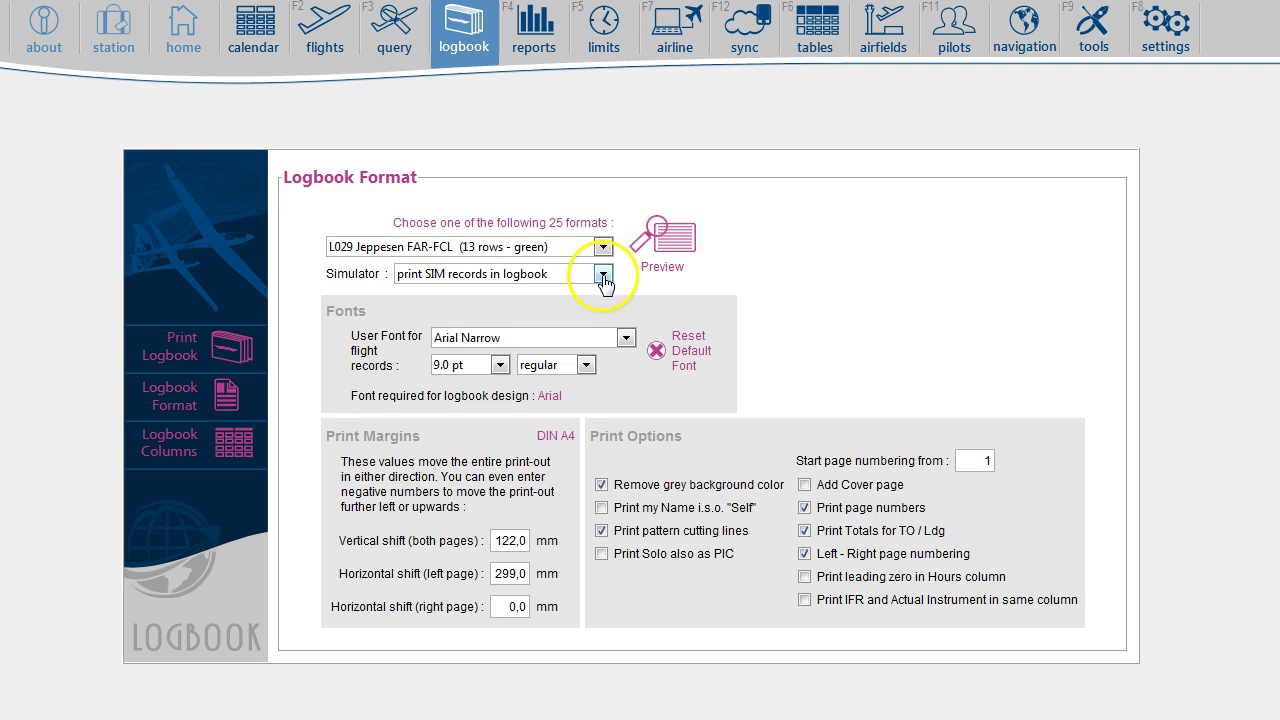
left_click(602, 274)
left_click(603, 276)
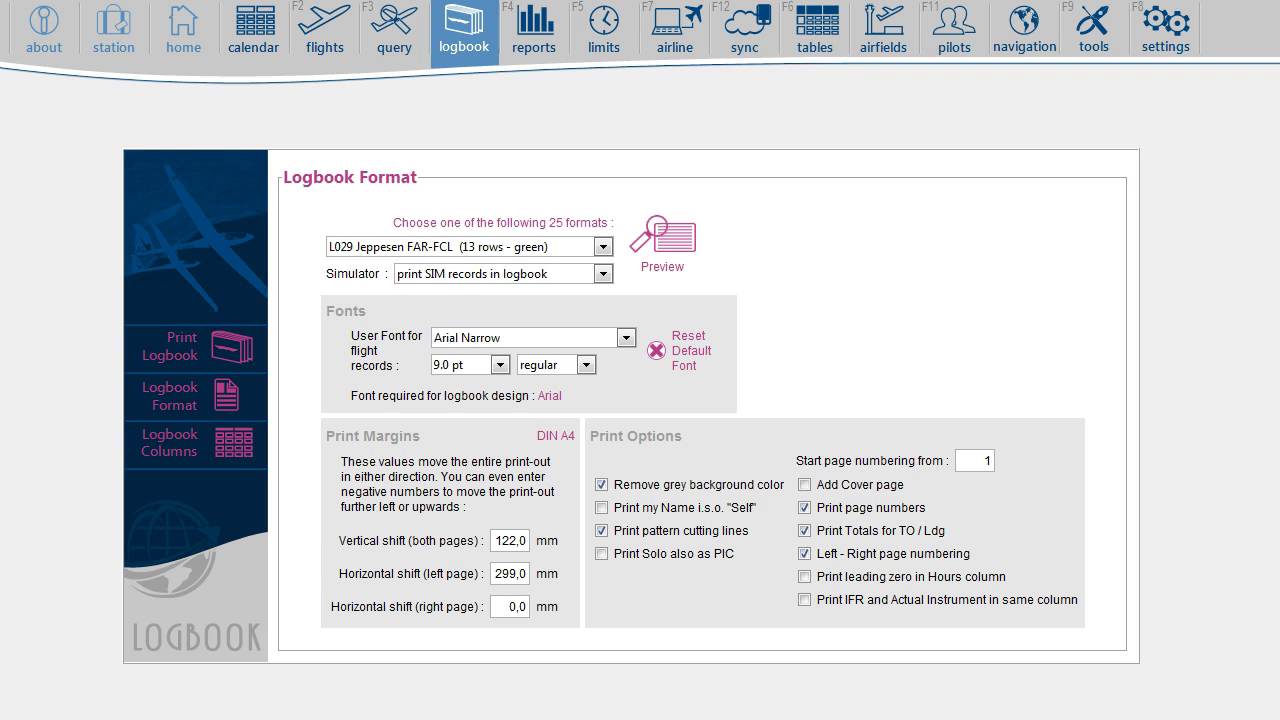
- Run a basic query for all B787 (simulator) records
left_click(396, 46)
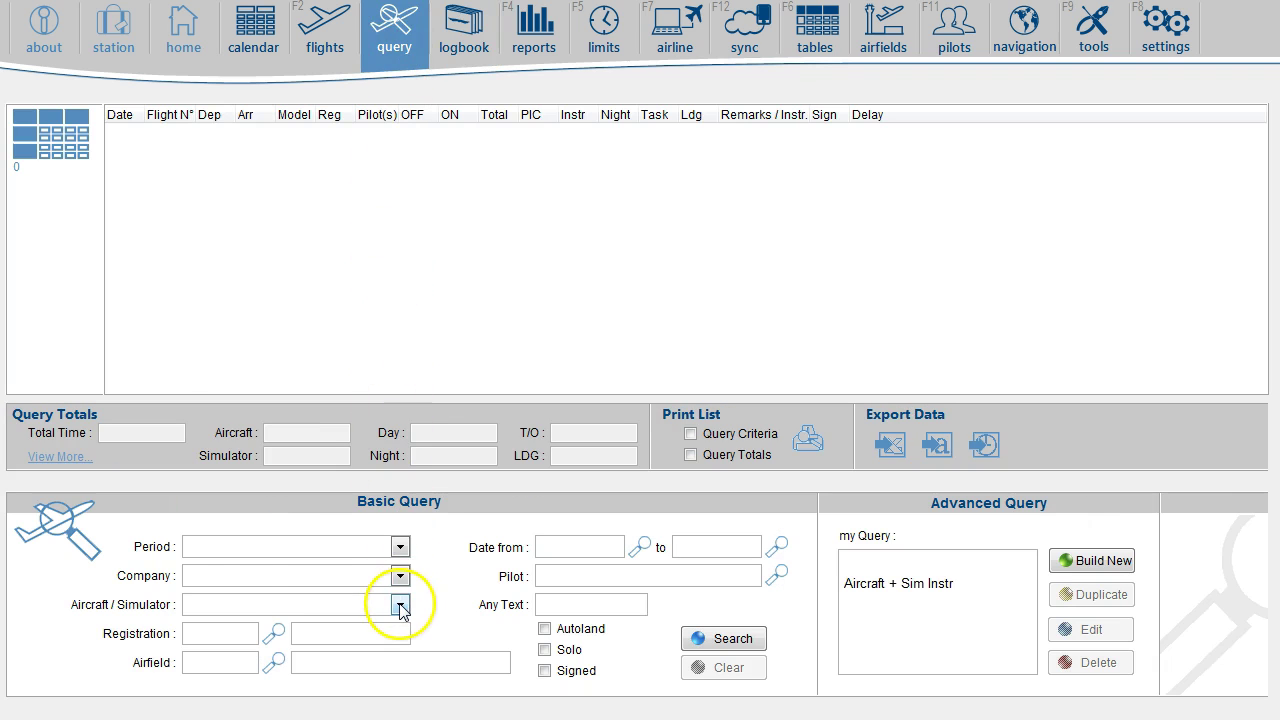
left_click(399, 604)
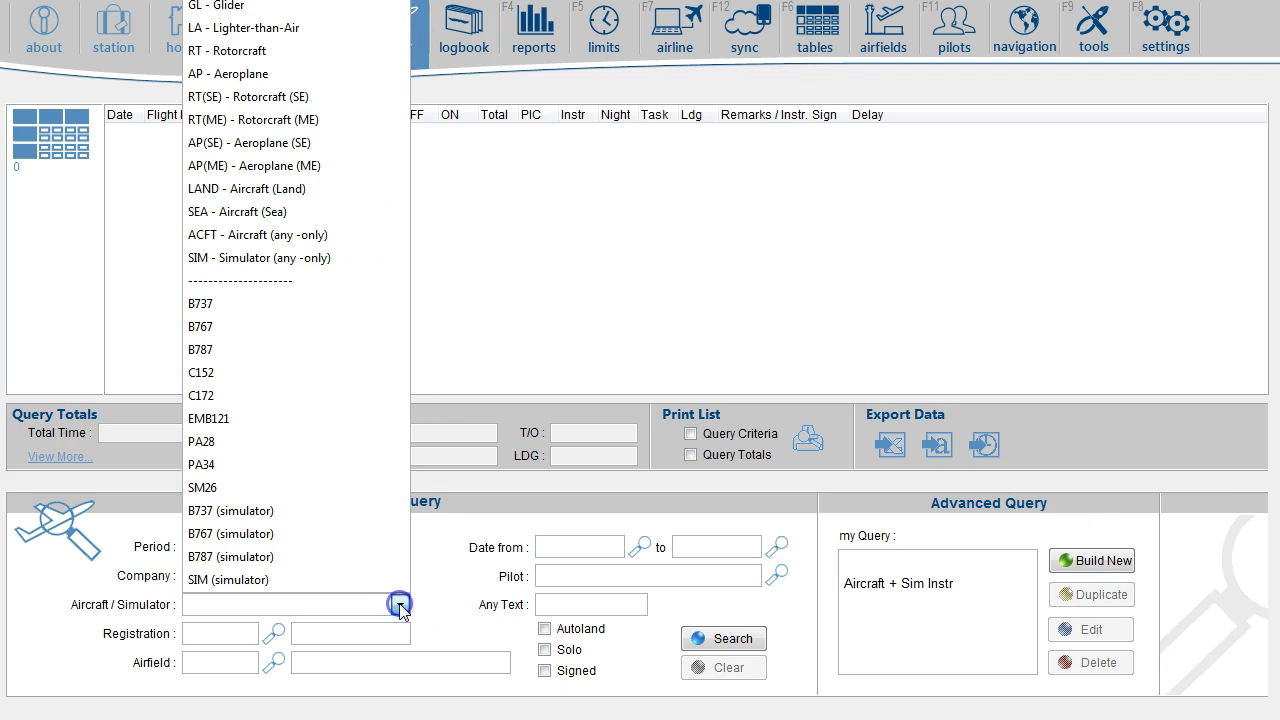
left_click(352, 558)
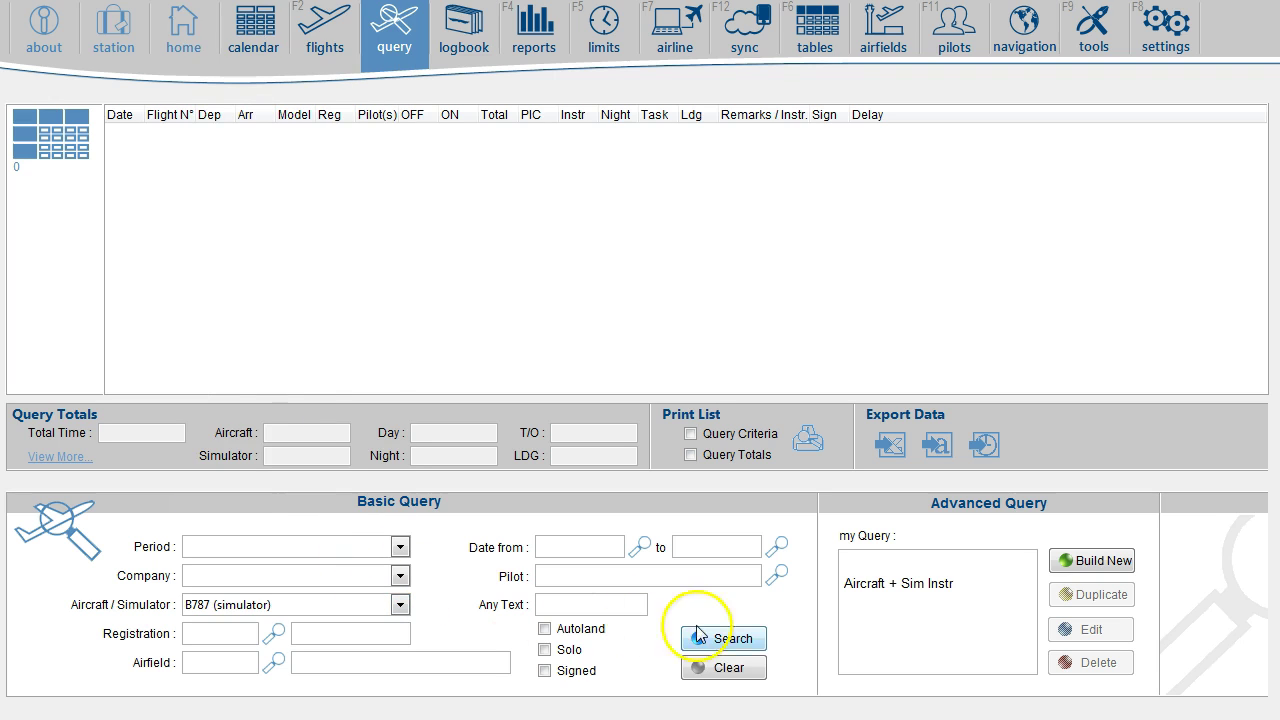
left_click(737, 640)
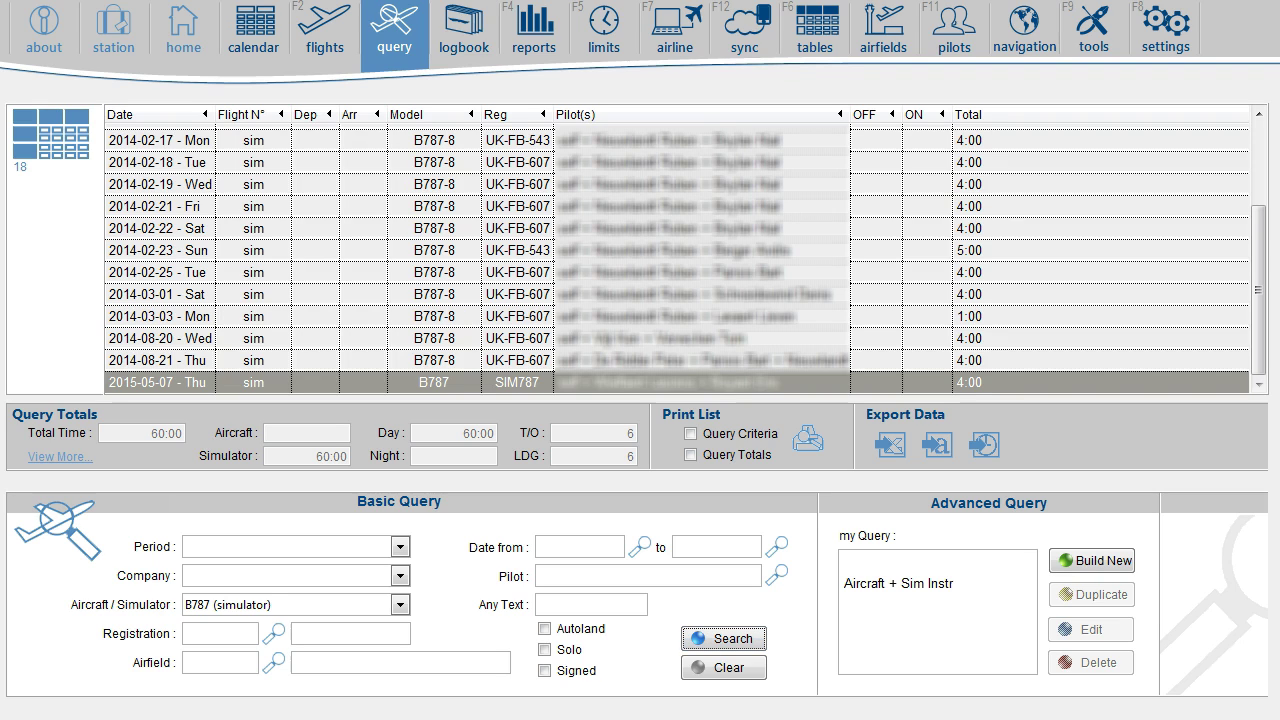
- View the detailed totals from the home page for Simulator time only
left_click(176, 33)
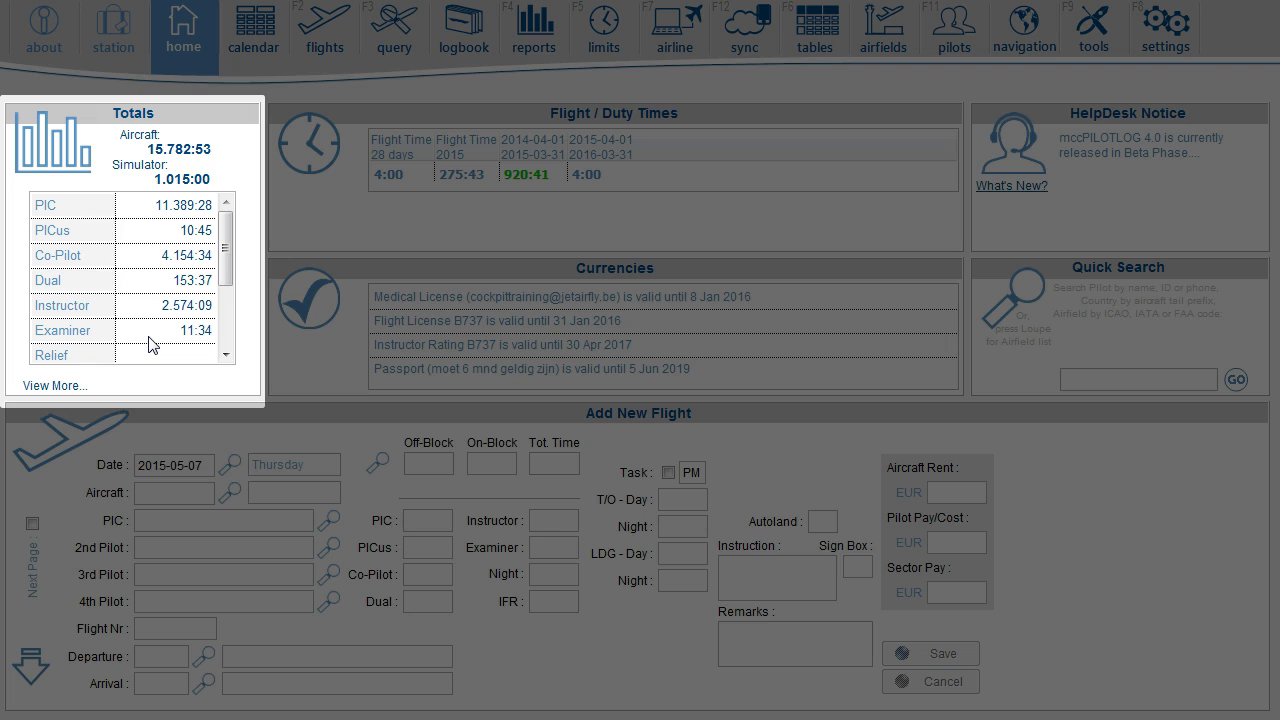
left_click(55, 385)
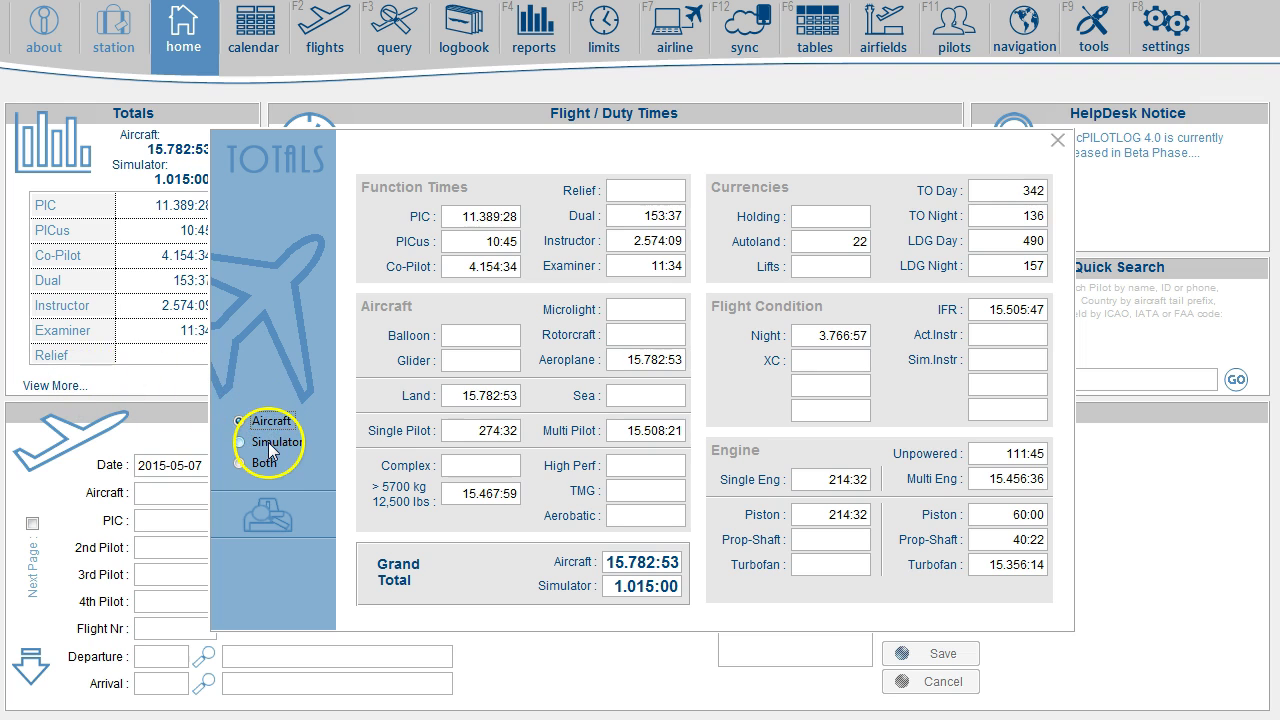
left_click(268, 442)
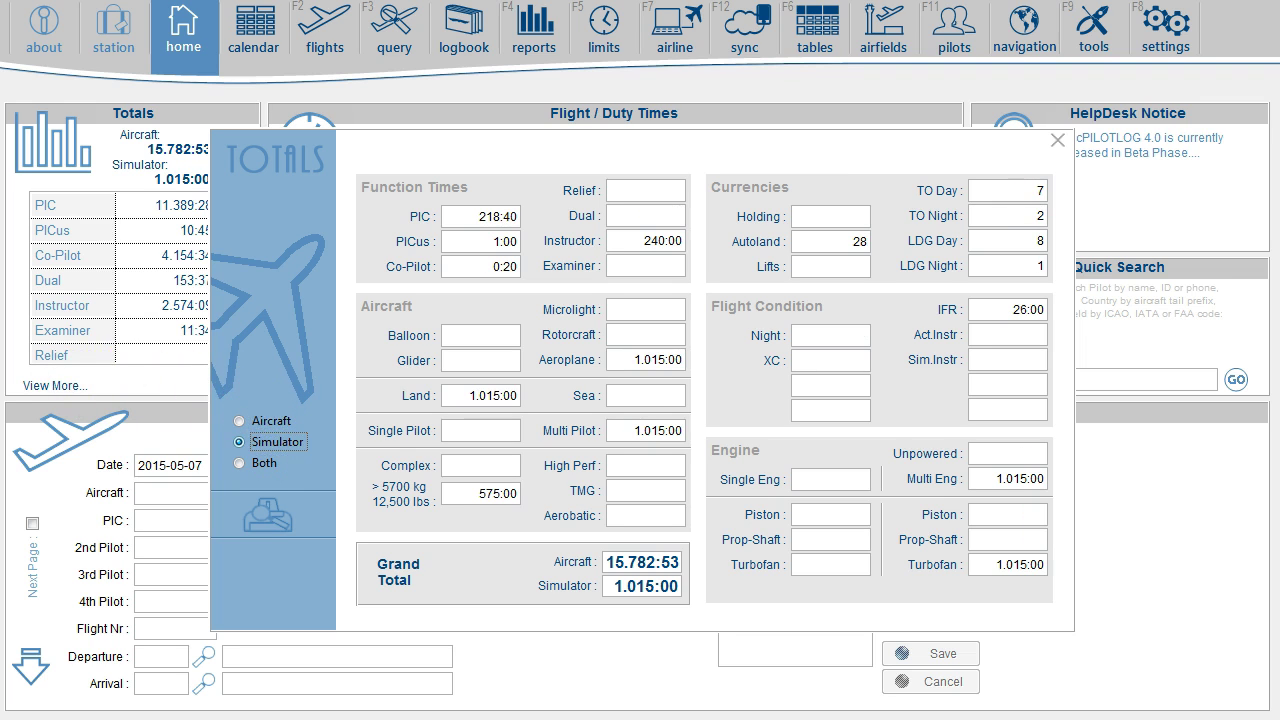